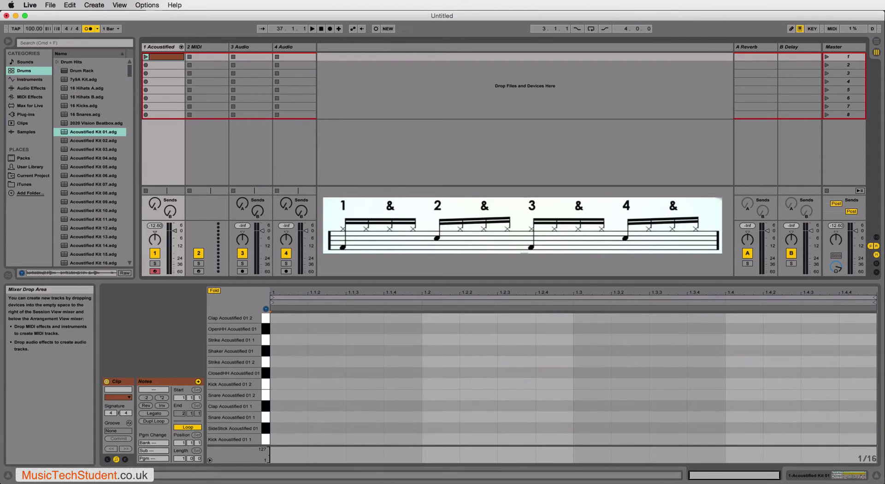
Set the record quantization to Sixteenth-Note Quantization.
{"action": "left_click", "coordinate": [70, 5]}
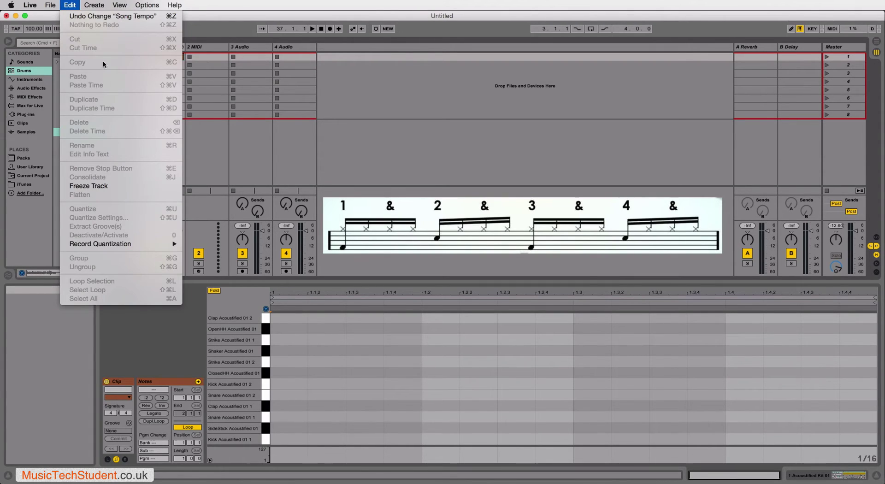
{"action": "mouse_move", "coordinate": [118, 250]}
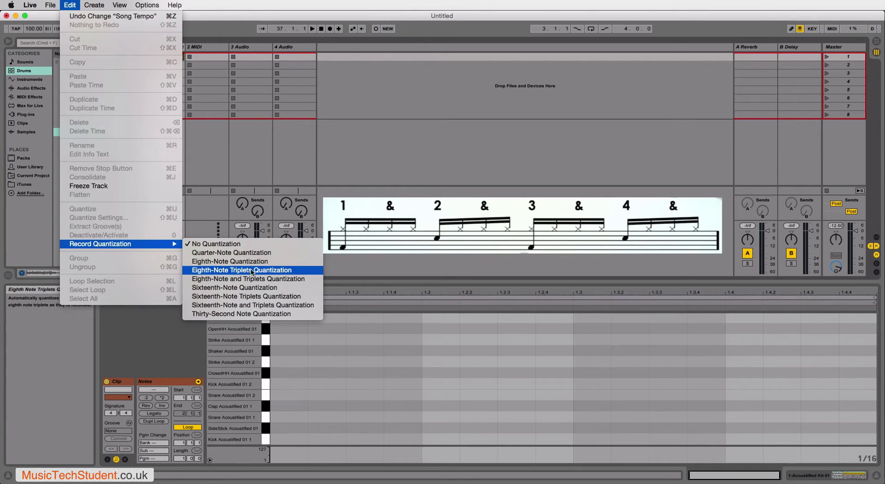
{"action": "left_click", "coordinate": [281, 289]}
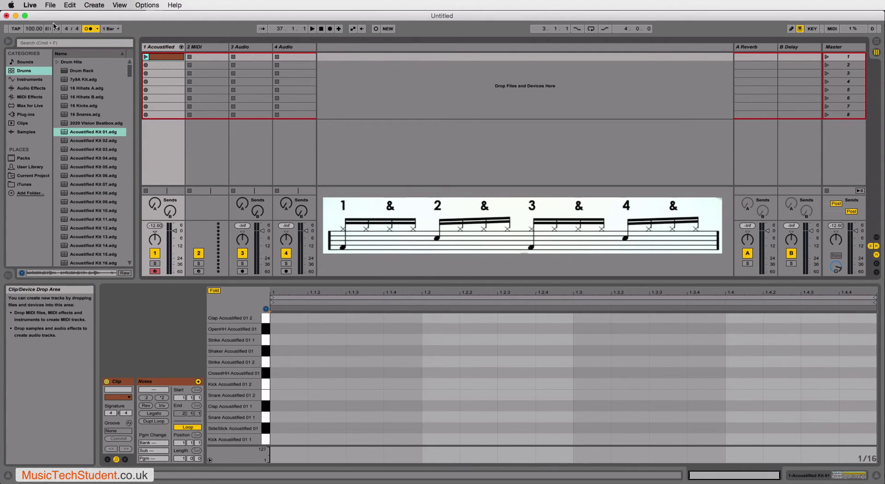
Set the song tempo to 100 BPM and check the metronome's count-in setting.
{"action": "left_click", "coordinate": [30, 32]}
{"action": "type", "text": "100"}
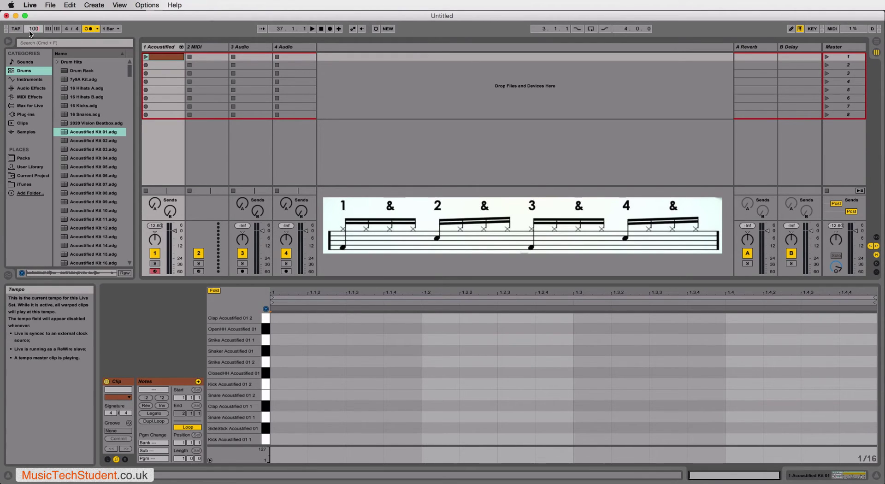
{"action": "key", "text": "Return"}
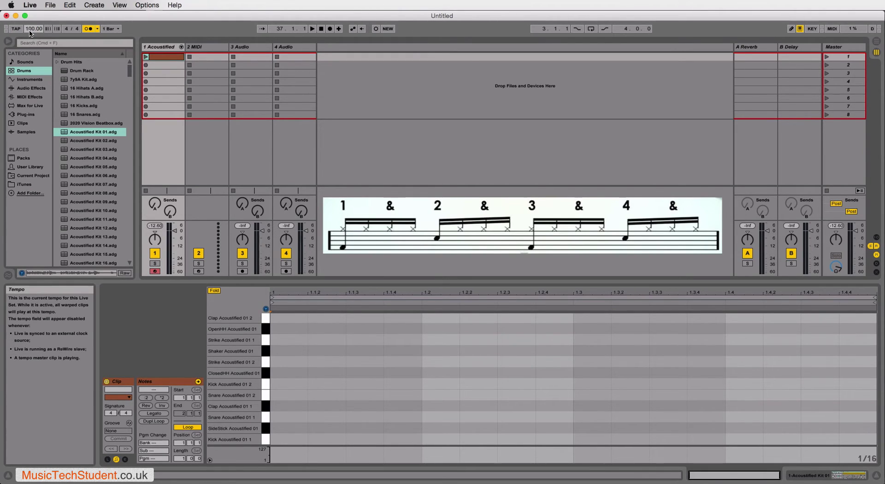
{"action": "left_click", "coordinate": [97, 28]}
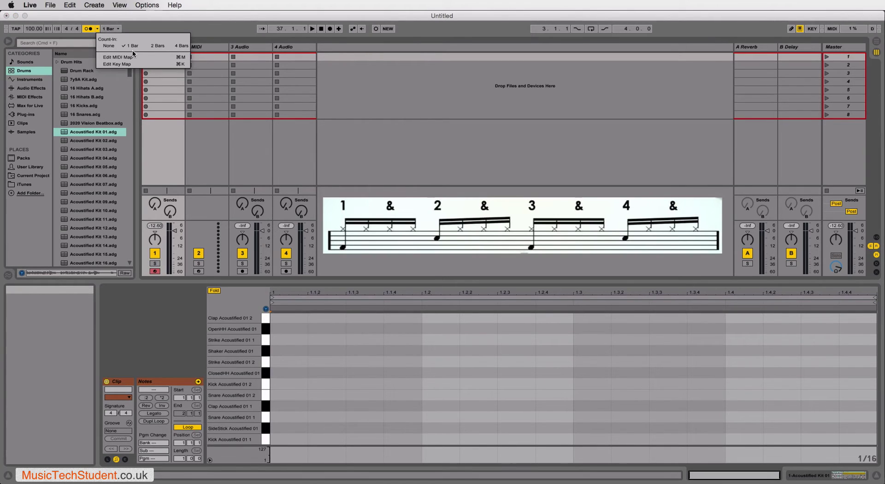
{"action": "left_click", "coordinate": [148, 29]}
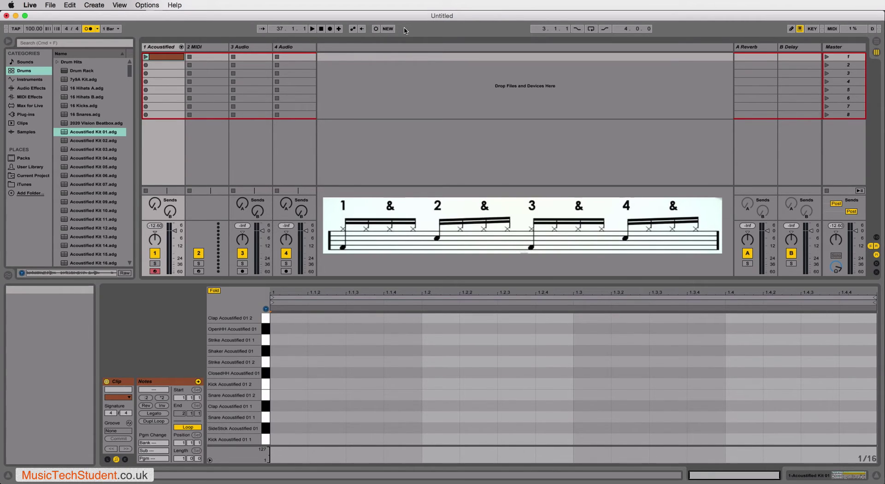
Turn on Draw Mode for entering notes in the drum clip's note editor.
{"action": "left_click", "coordinate": [790, 31]}
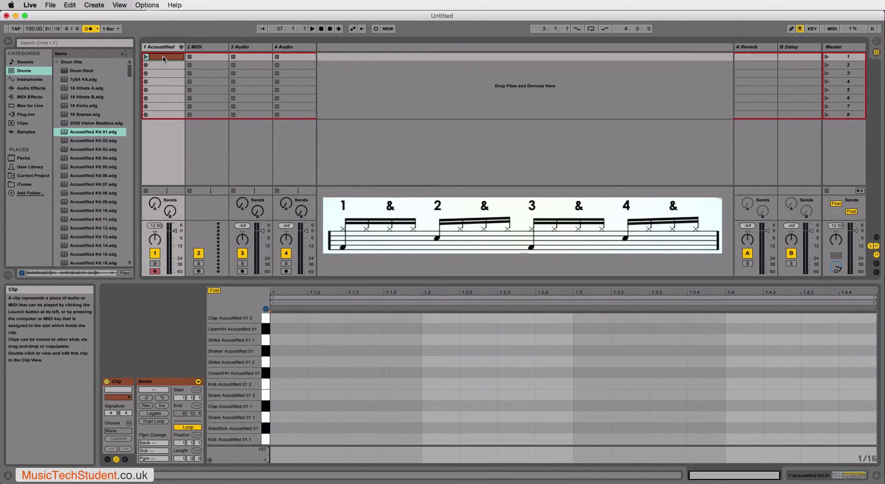
{"action": "left_click", "coordinate": [791, 27]}
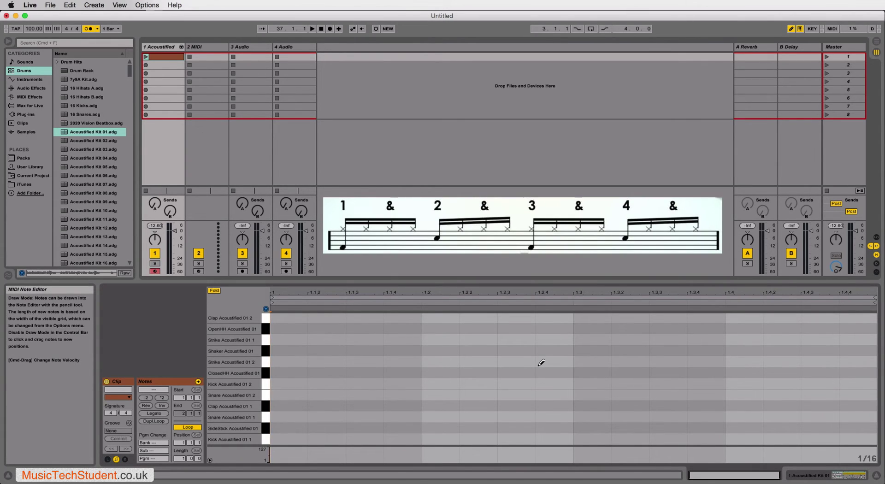
{"action": "key", "text": "b"}
{"action": "key", "text": "b"}
{"action": "key", "text": "b"}
{"action": "key", "text": "b"}
{"action": "key", "text": "b"}
{"action": "key", "text": "b"}
Draw a shortened trial closed hi-hat note on beat 1 and delete it.
{"action": "left_click", "coordinate": [276, 371]}
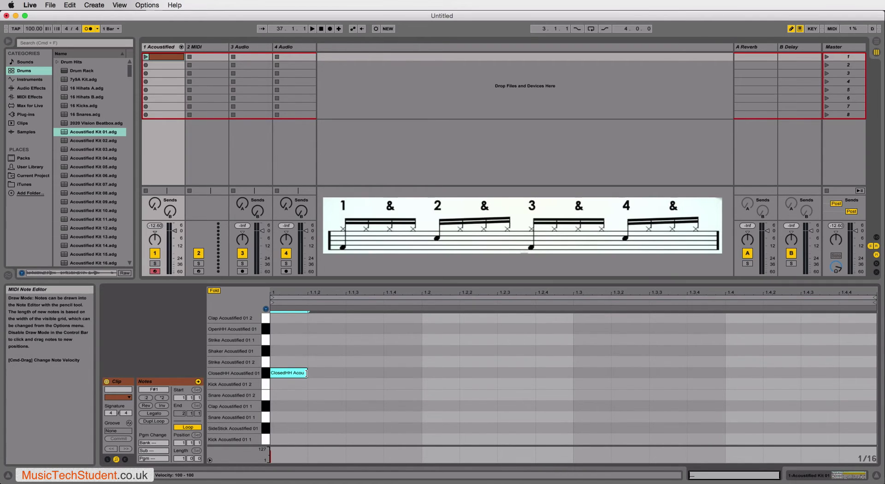
{"action": "left_click_drag", "start_coordinate": [306, 372], "coordinate": [279, 377]}
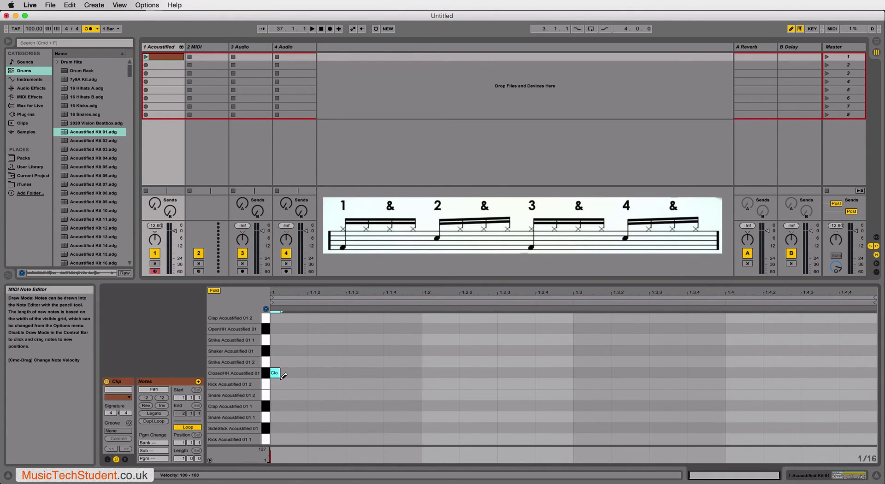
{"action": "left_click", "coordinate": [307, 371]}
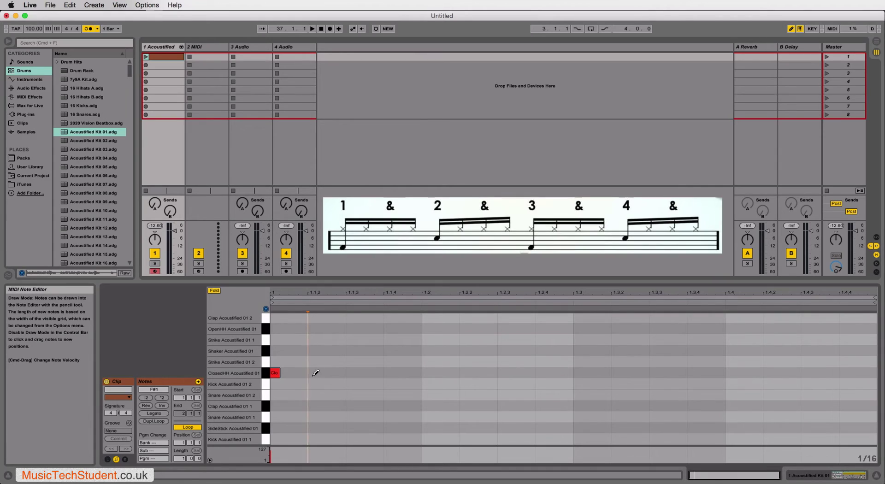
{"action": "left_click", "coordinate": [291, 371]}
{"action": "key", "text": "Delete"}
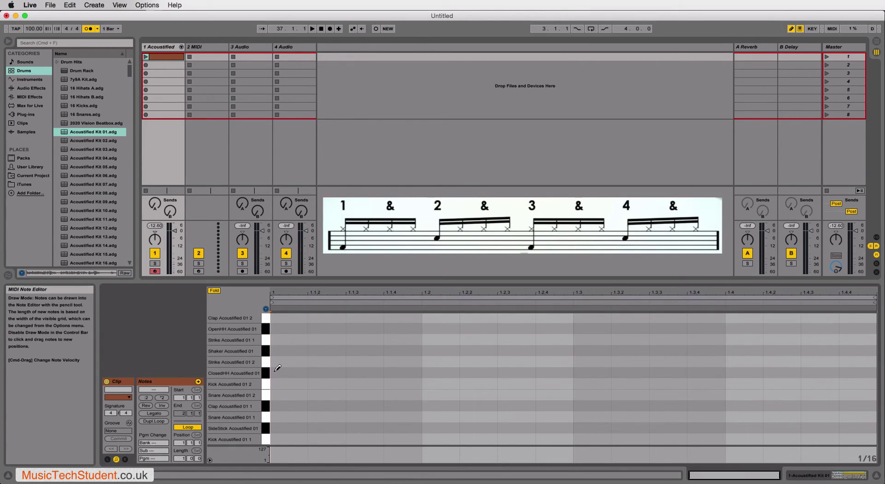
Fill the bar with sixteenth-note closed hi-hats and lower all their velocities to 66.
{"action": "left_click", "coordinate": [276, 371]}
{"action": "left_click_drag", "start_coordinate": [278, 371], "coordinate": [874, 371]}
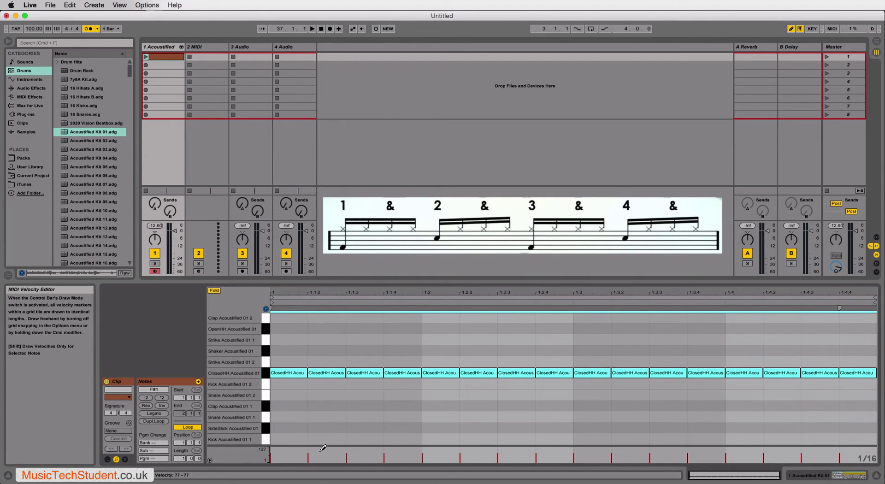
{"action": "key", "text": "b"}
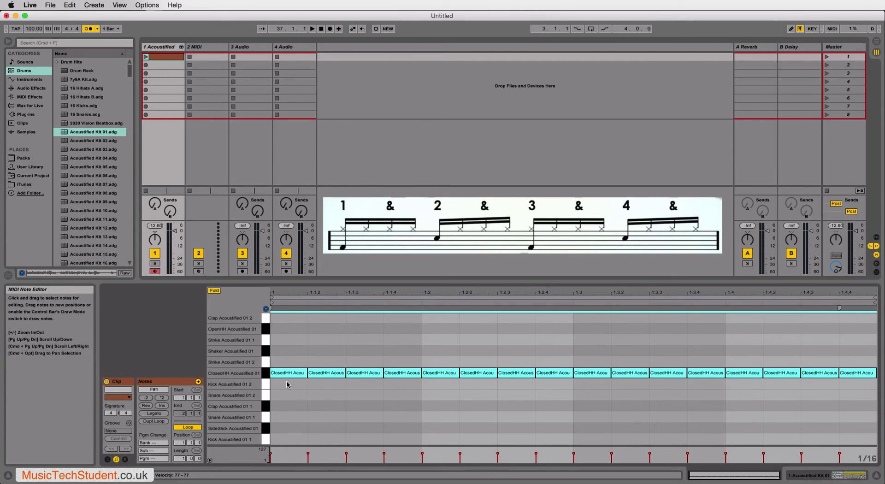
{"action": "left_click", "coordinate": [308, 455]}
{"action": "left_click_drag", "start_coordinate": [308, 456], "coordinate": [310, 456]}
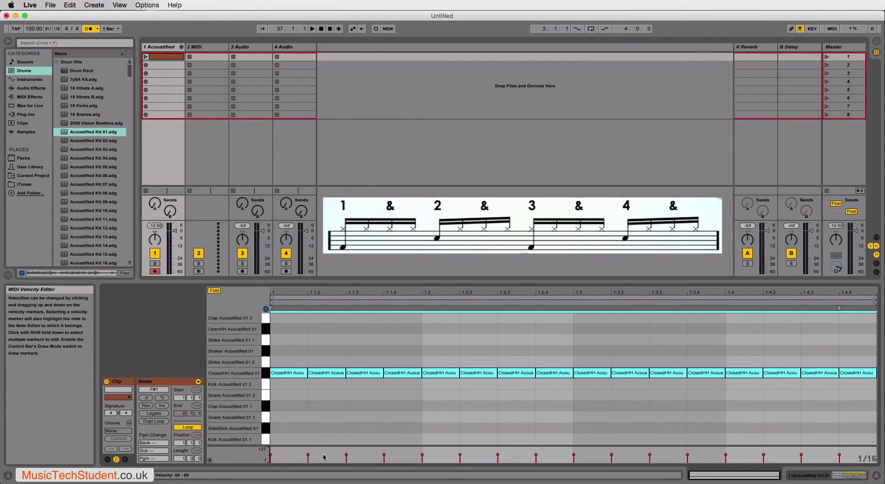
Lower the velocity of the three closed hi-hats following beat 1 to 51.
{"action": "left_click", "coordinate": [324, 457]}
{"action": "left_click_drag", "start_coordinate": [324, 349], "coordinate": [405, 389]}
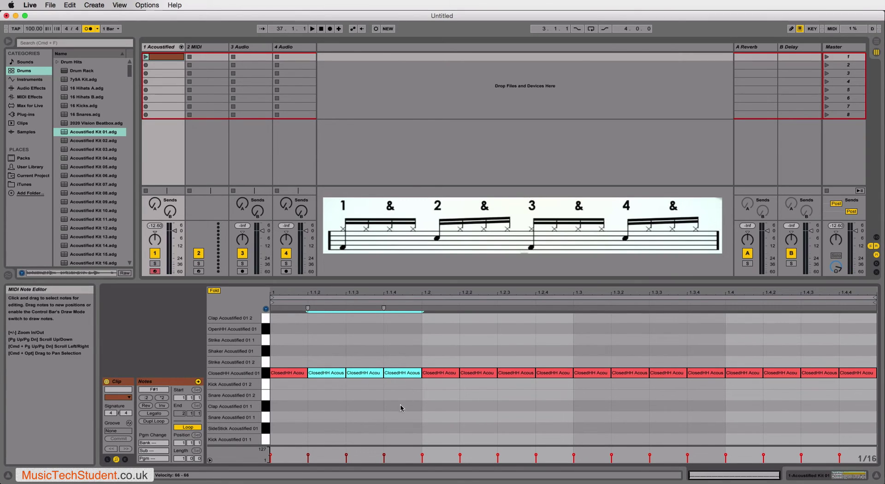
{"action": "mouse_move", "coordinate": [326, 352]}
{"action": "left_mouse_down"}
{"action": "mouse_move", "coordinate": [326, 374]}
{"action": "mouse_move", "coordinate": [388, 390]}
{"action": "left_mouse_up"}
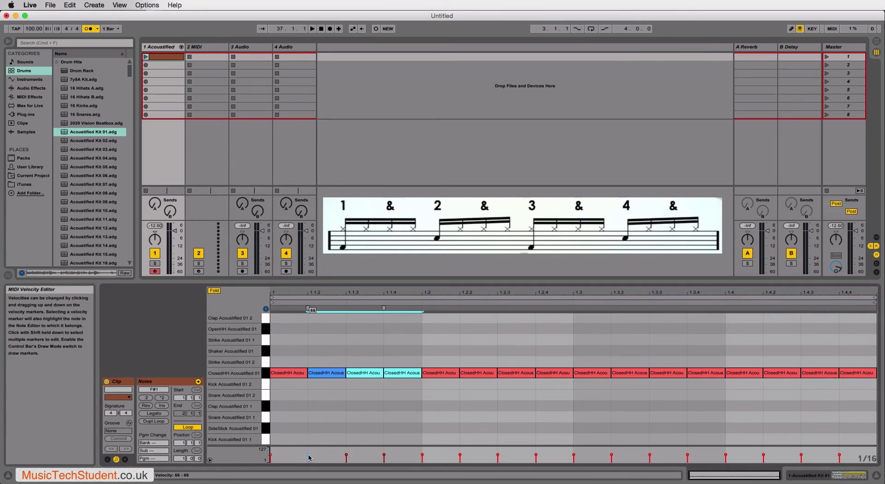
{"action": "left_click_drag", "start_coordinate": [309, 456], "coordinate": [308, 458]}
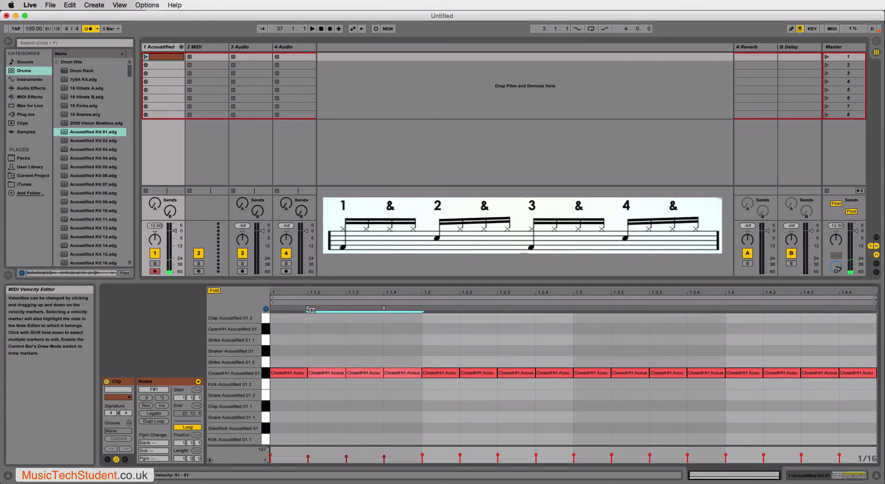
Lower the velocities of the three closed hi-hats following each of beats 2, 3 and 4.
{"action": "left_click", "coordinate": [474, 400]}
{"action": "left_click_drag", "start_coordinate": [460, 454], "coordinate": [537, 459]}
{"action": "left_click_drag", "start_coordinate": [624, 364], "coordinate": [724, 393]}
{"action": "left_click_drag", "start_coordinate": [647, 456], "coordinate": [647, 461]}
{"action": "mouse_move", "coordinate": [780, 365]}
{"action": "left_mouse_down"}
{"action": "mouse_move", "coordinate": [825, 394]}
{"action": "mouse_move", "coordinate": [869, 392]}
{"action": "left_mouse_up"}
{"action": "left_click_drag", "start_coordinate": [763, 456], "coordinate": [763, 459]}
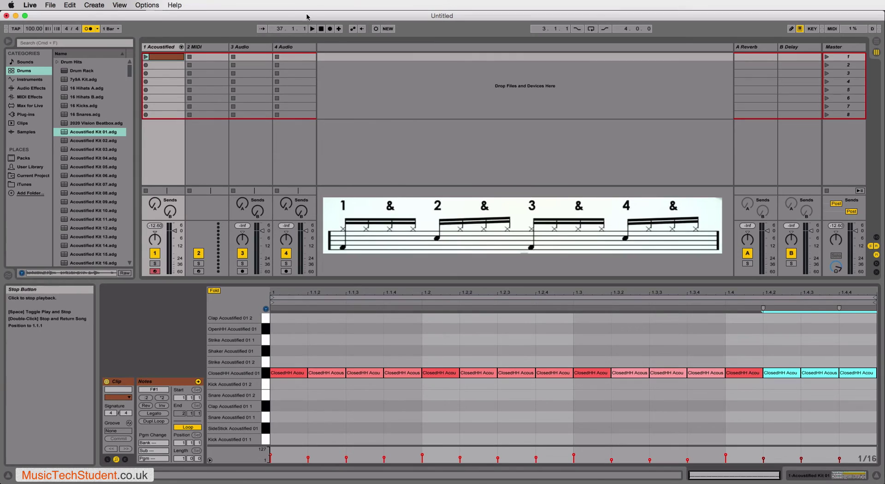
Audition the hi-hat clip in the first slot and check the available global quantization values.
{"action": "left_click", "coordinate": [312, 29]}
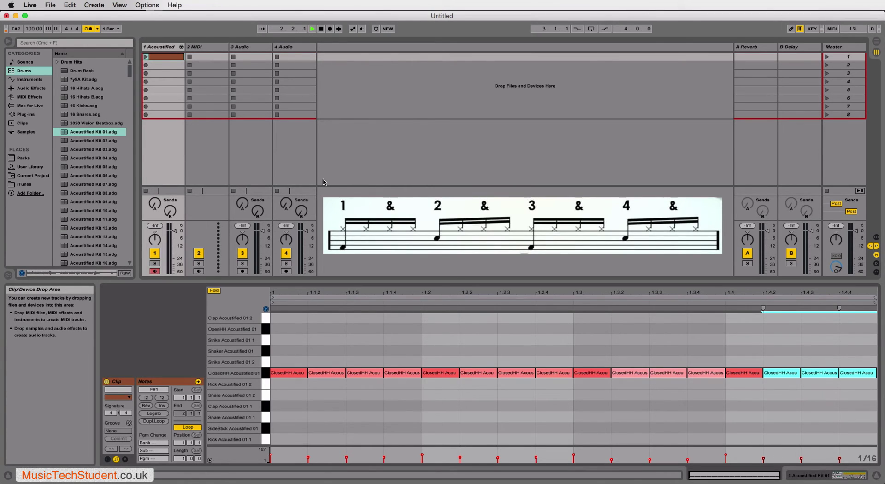
{"action": "left_click", "coordinate": [146, 60]}
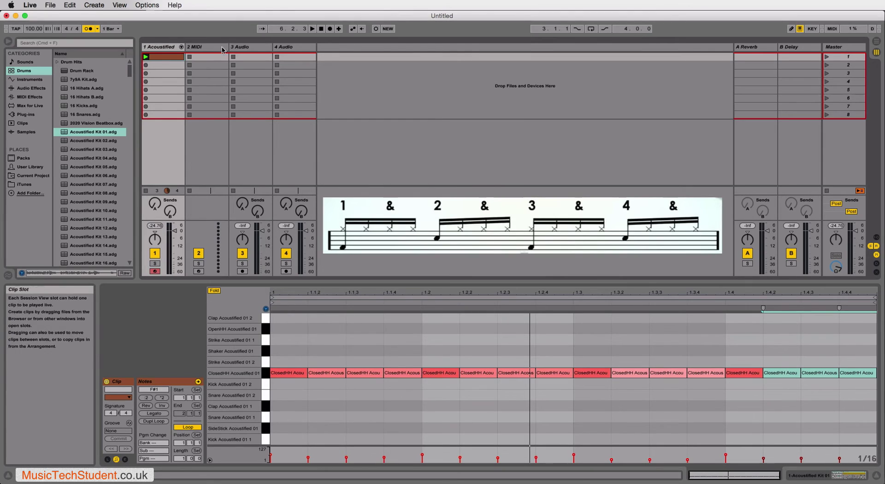
{"action": "left_click", "coordinate": [313, 28]}
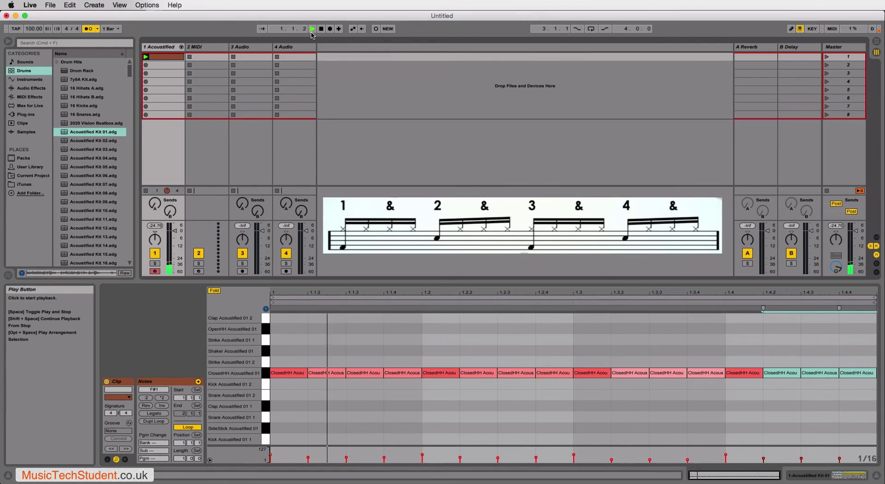
{"action": "left_click", "coordinate": [153, 66]}
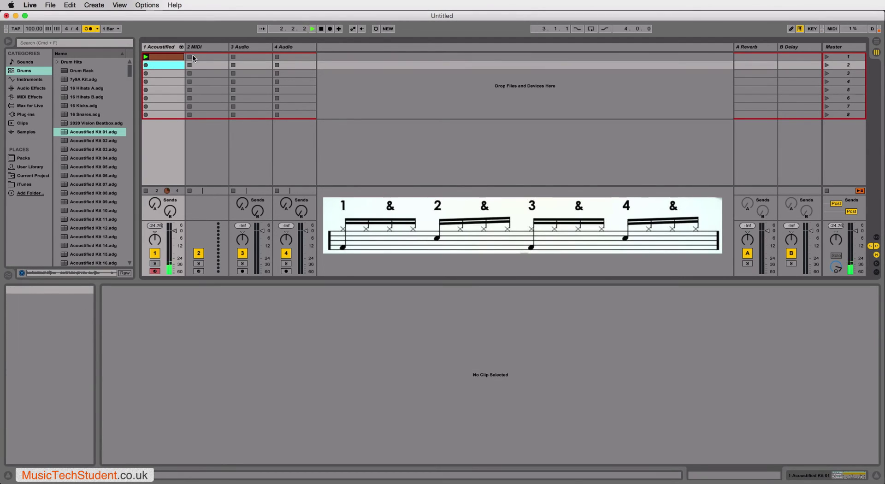
{"action": "left_click", "coordinate": [145, 190]}
{"action": "left_click", "coordinate": [118, 30]}
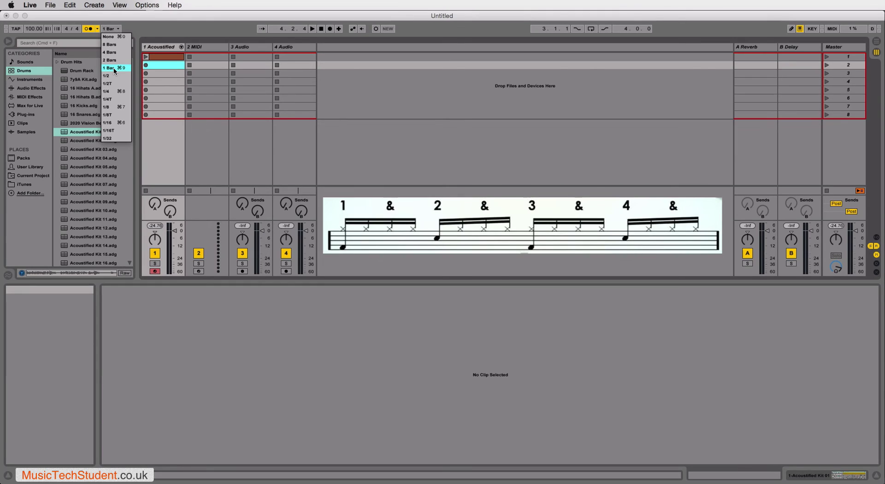
{"action": "left_click", "coordinate": [148, 29]}
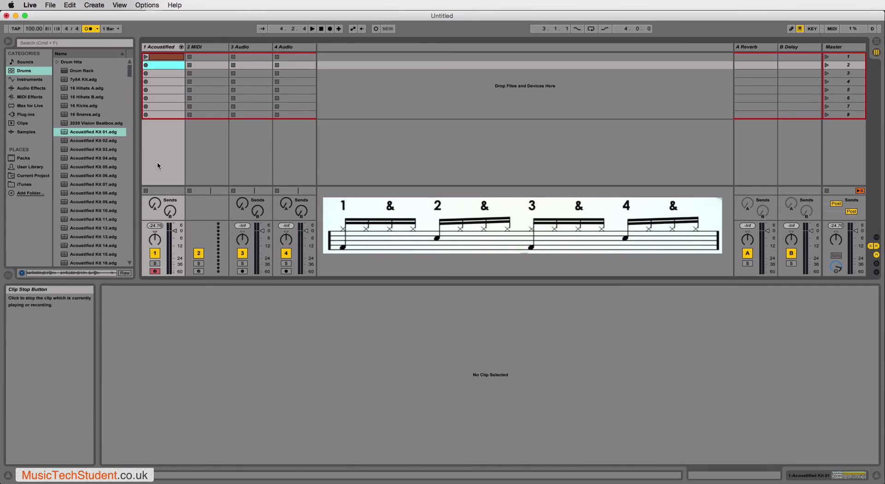
Reopen the hi-hat clip in the note editor and test the kick and side stick sounds.
{"action": "left_click", "coordinate": [163, 57]}
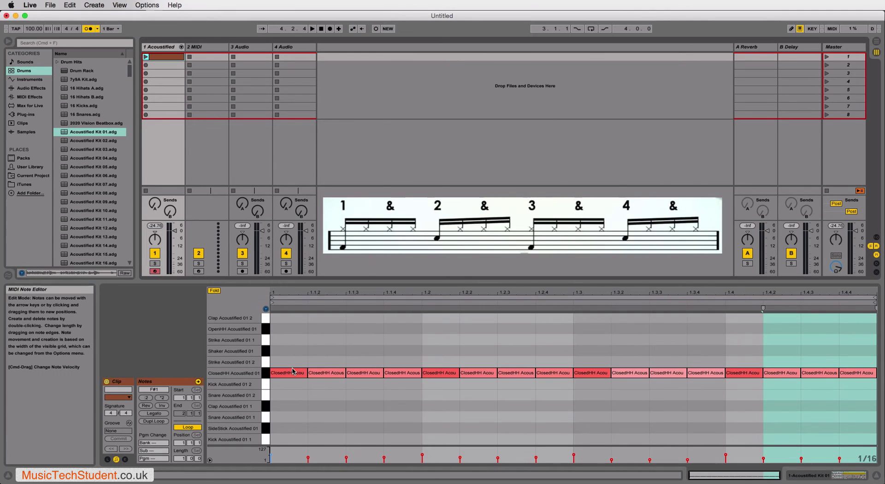
{"action": "key", "text": "a"}
{"action": "key", "text": "w"}
{"action": "key", "text": "a"}
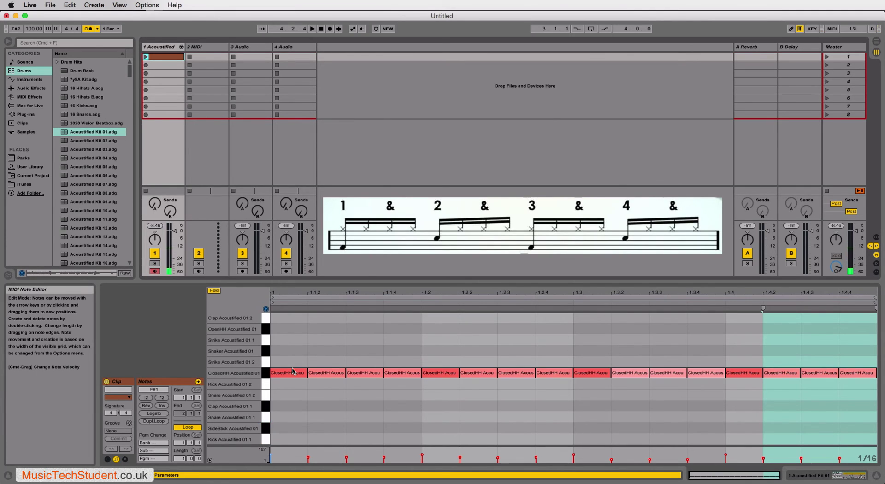
{"action": "key", "text": "w"}
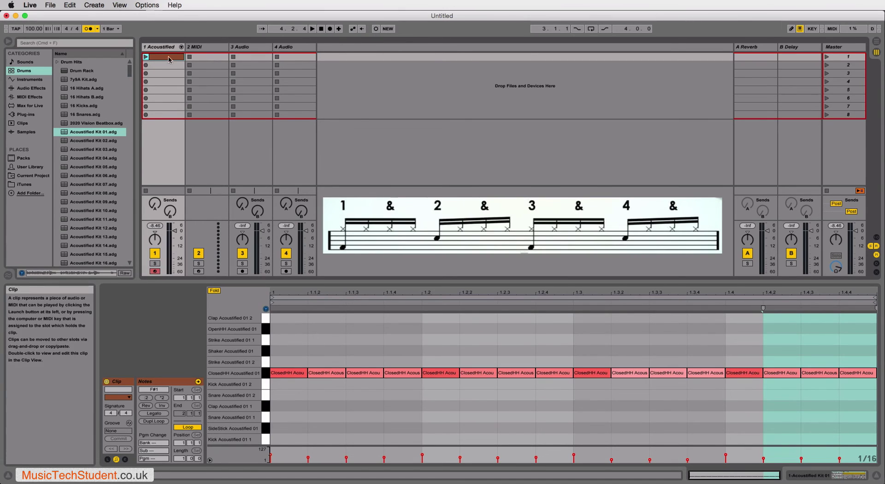
Overdub kicks on beats 1 and 3 and side sticks on beats 2 and 4 into the hi-hat clip.
{"action": "left_click", "coordinate": [376, 30]}
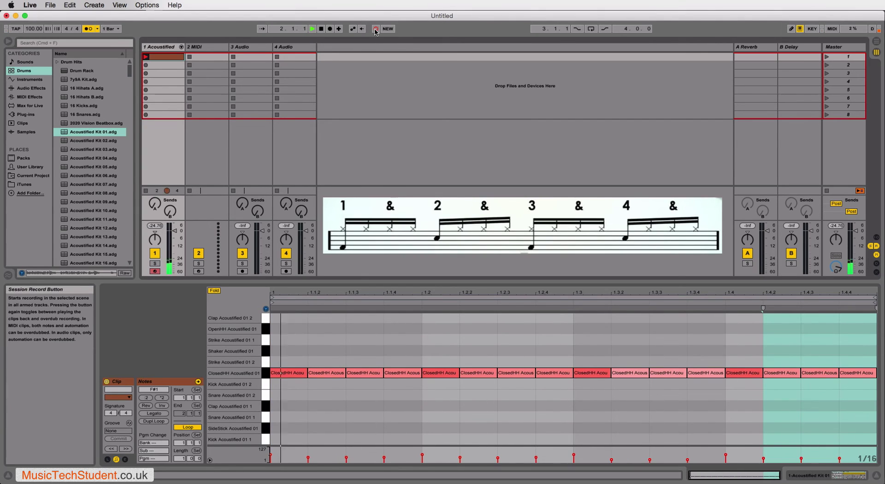
{"action": "left_click", "coordinate": [375, 29]}
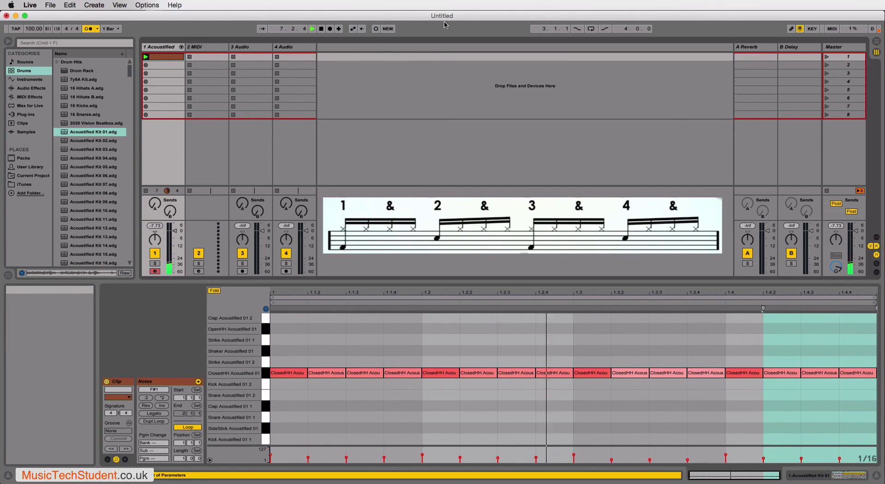
{"action": "left_click", "coordinate": [376, 28]}
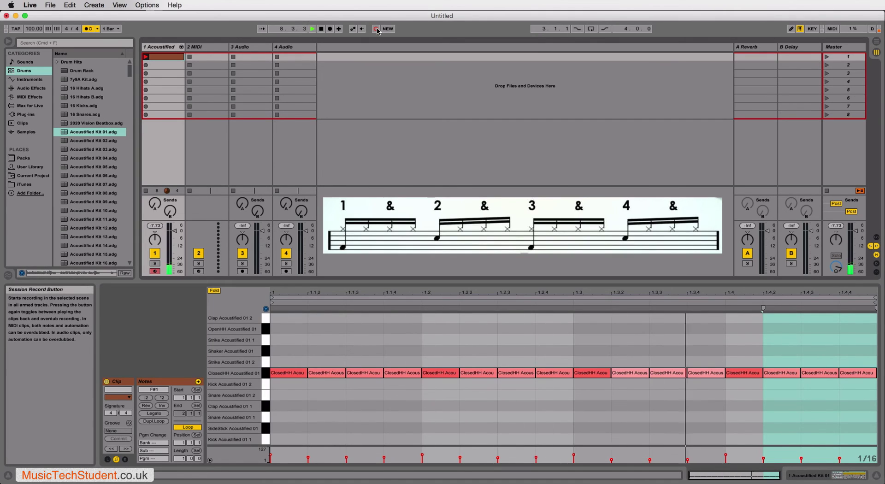
{"action": "key", "text": "a"}
{"action": "key", "text": "s"}
{"action": "key", "text": "a"}
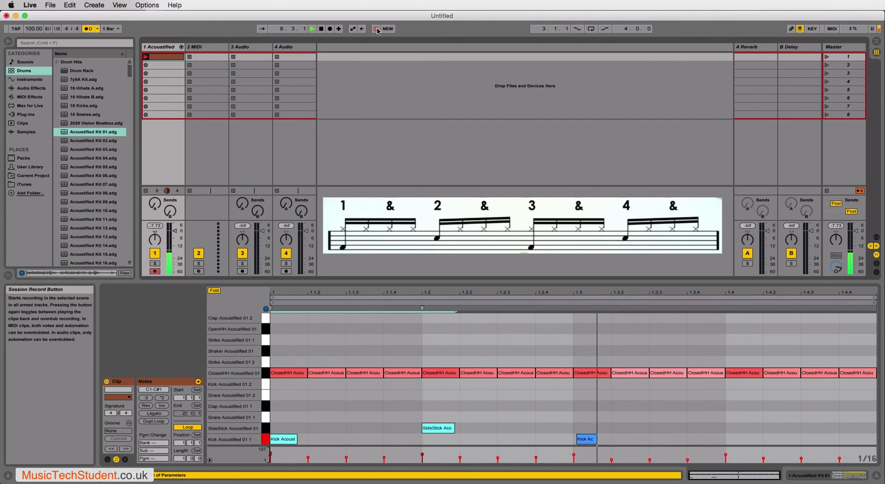
{"action": "key", "text": "s"}
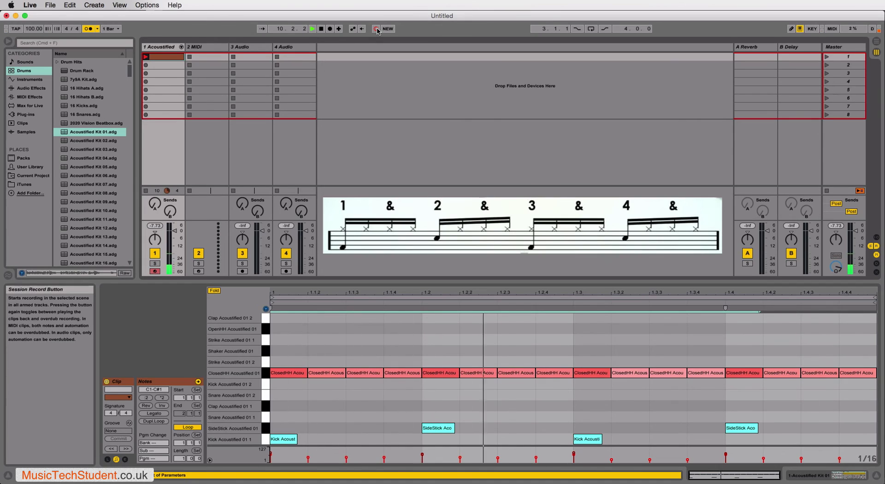
{"action": "left_click", "coordinate": [322, 29]}
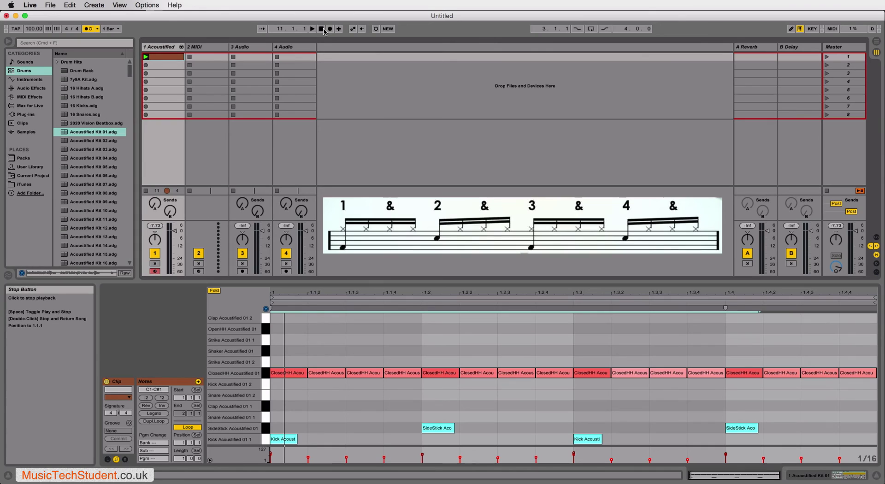
Set the drum clip's loop length to 2 bars.
{"action": "left_click", "coordinate": [180, 458]}
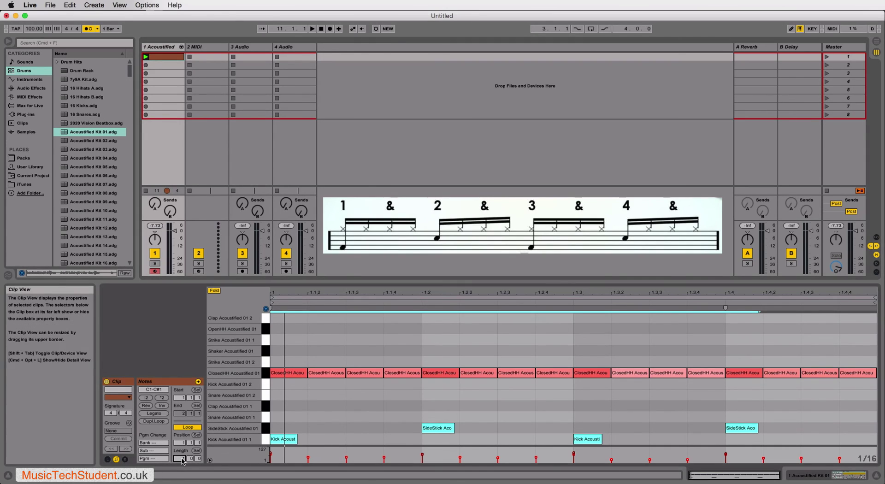
{"action": "key", "text": "minus"}
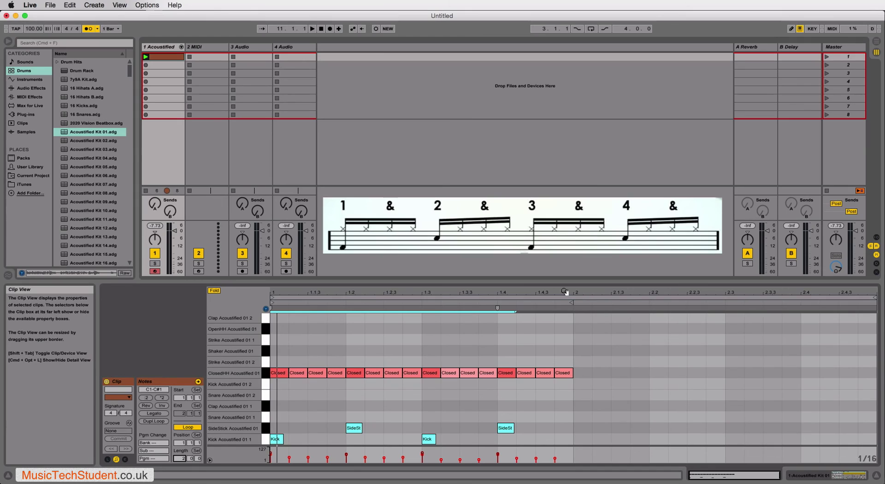
{"action": "left_click", "coordinate": [535, 292]}
{"action": "mouse_move", "coordinate": [535, 292]}
{"action": "left_mouse_down"}
{"action": "mouse_move", "coordinate": [535, 332]}
{"action": "mouse_move", "coordinate": [536, 293]}
{"action": "left_mouse_up"}
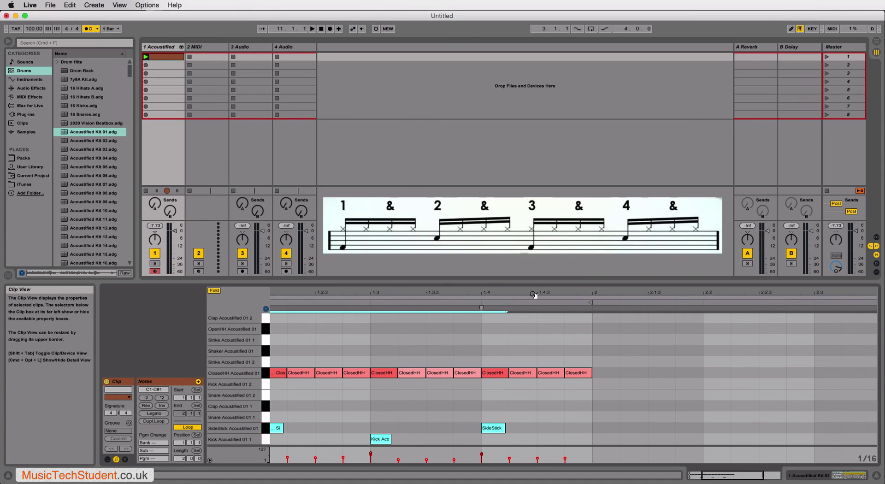
{"action": "mouse_move", "coordinate": [534, 293]}
{"action": "left_mouse_down"}
{"action": "mouse_move", "coordinate": [368, 292]}
{"action": "mouse_move", "coordinate": [659, 292]}
{"action": "left_mouse_up"}
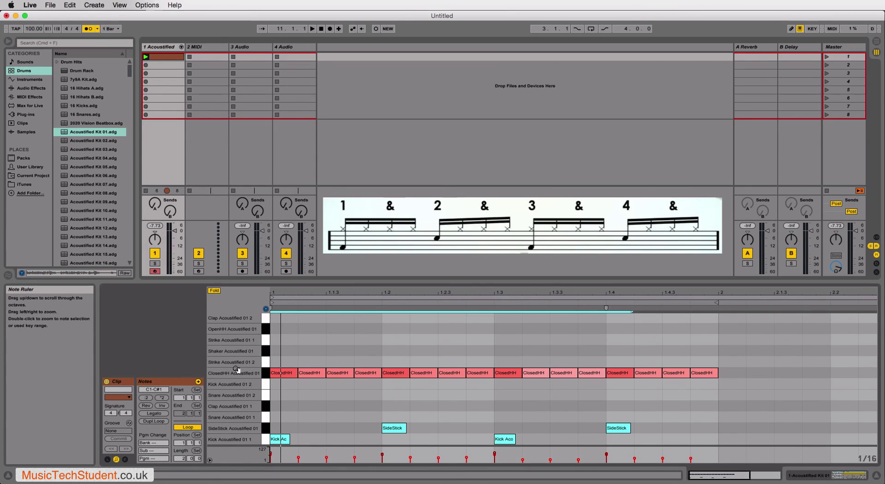
{"action": "left_click_drag", "start_coordinate": [265, 392], "coordinate": [232, 381]}
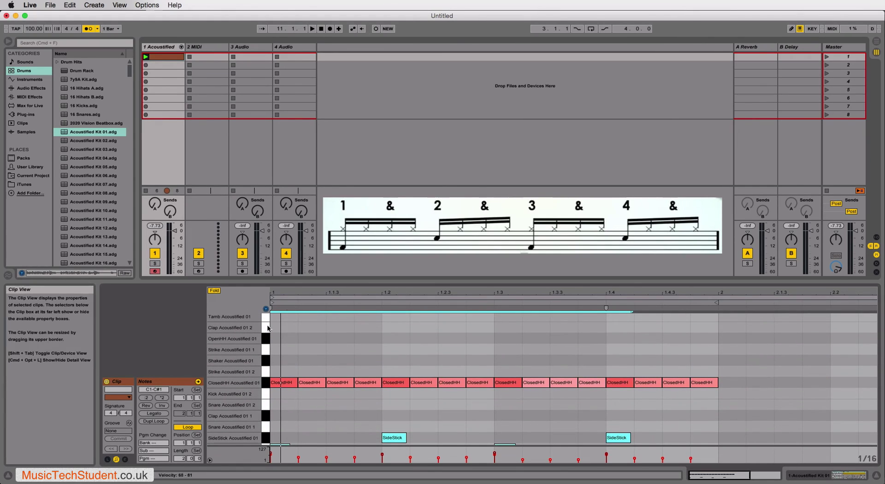